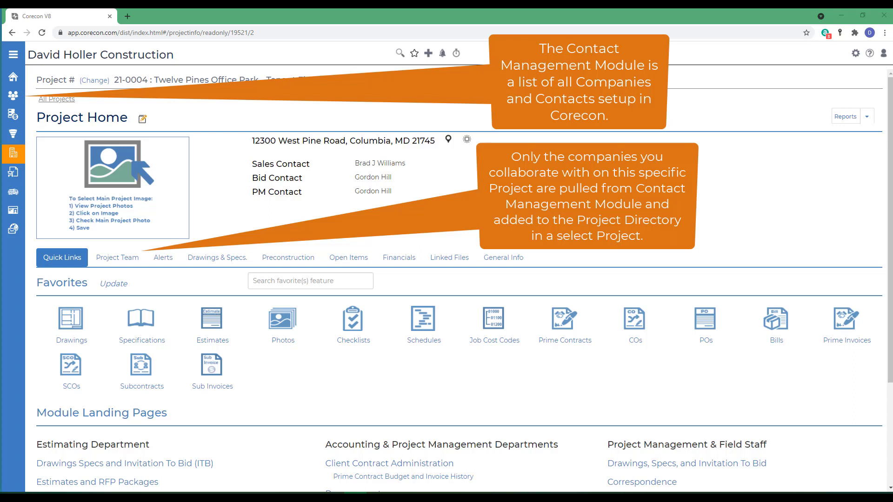
Step: On the Project Team tab, enable Specify Contacts for Project and Show Only Specified Contacts on Add/Edit Forms
mouse_move(18, 160)
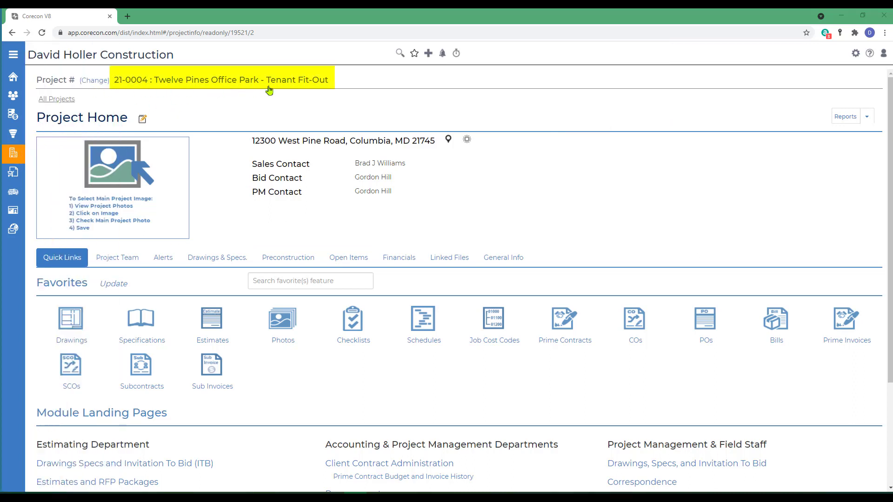
left_click(111, 264)
scroll(180, 319, "down", 1)
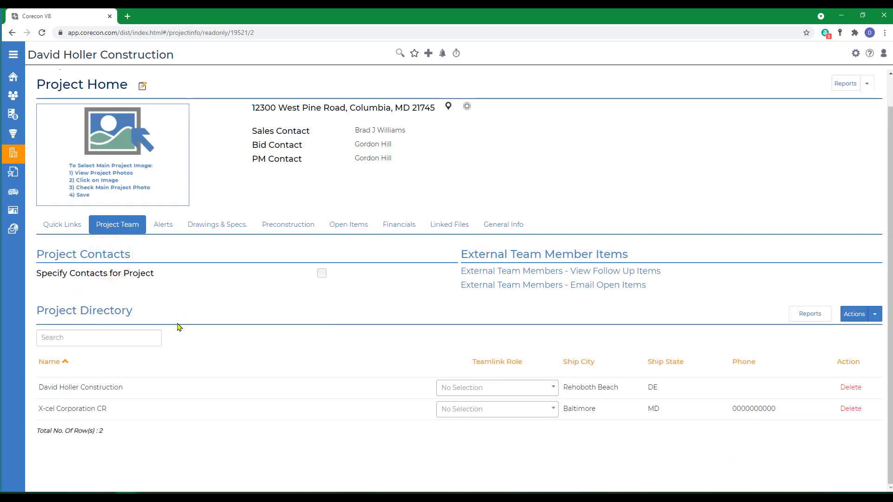
left_click(321, 273)
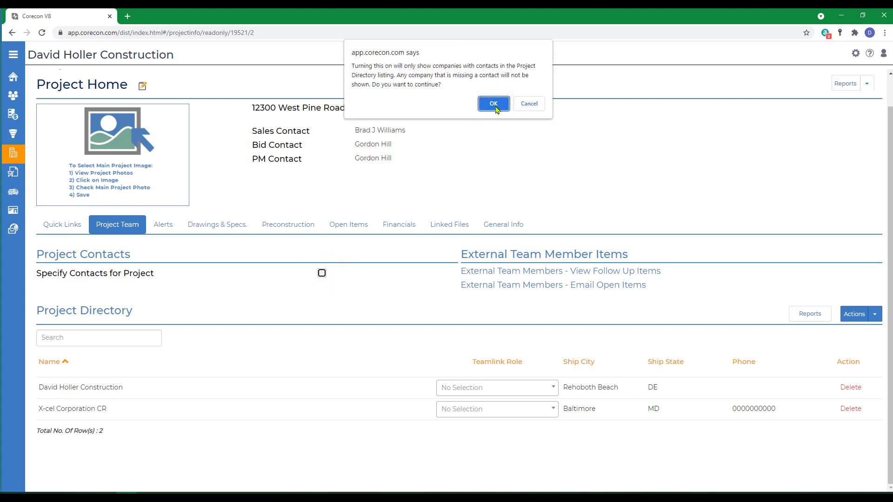
left_click(494, 104)
left_click(322, 287)
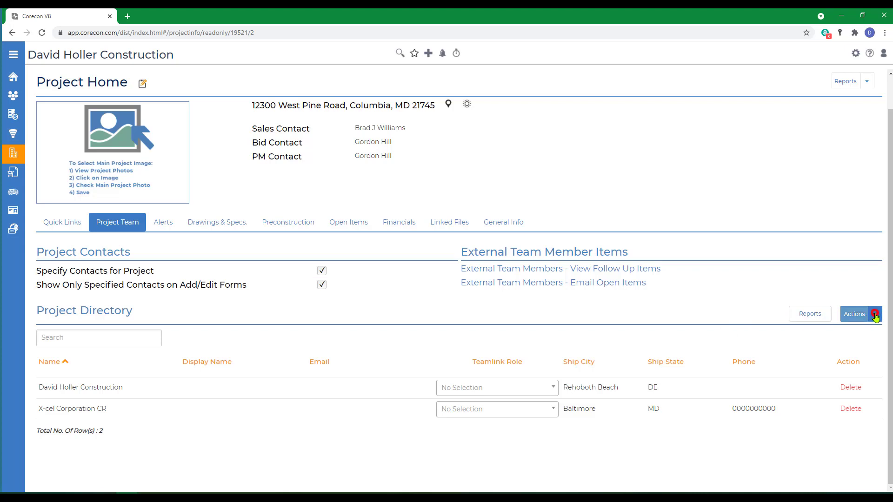
left_click(875, 315)
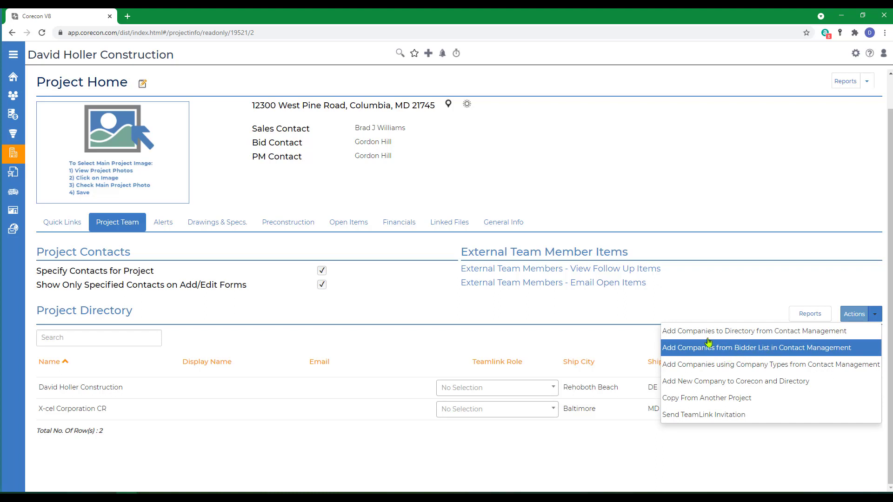
Step: Add A&A Building Supply, BMG Architects, Pinnacle Specialties, Inc and Stika Concrete contacts from Contact Management
left_click(760, 334)
left_click(50, 191)
scroll(241, 240, "down", 5)
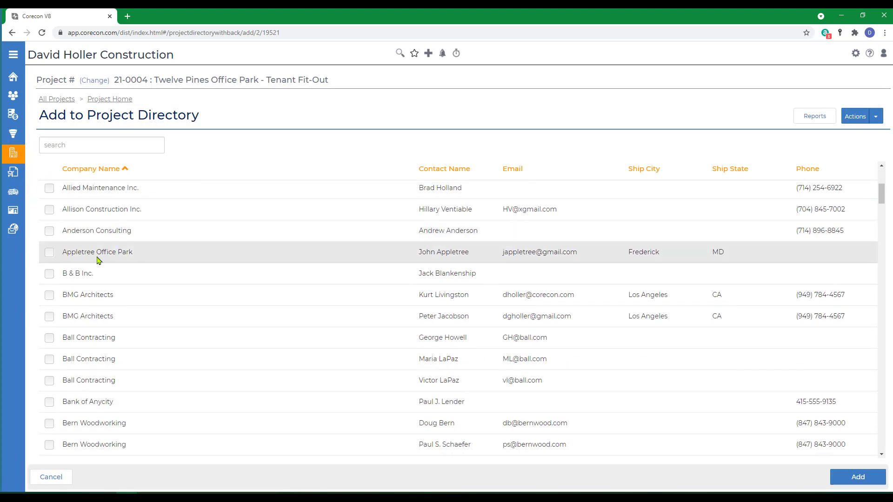
left_click(50, 294)
scroll(50, 298, "down", 20)
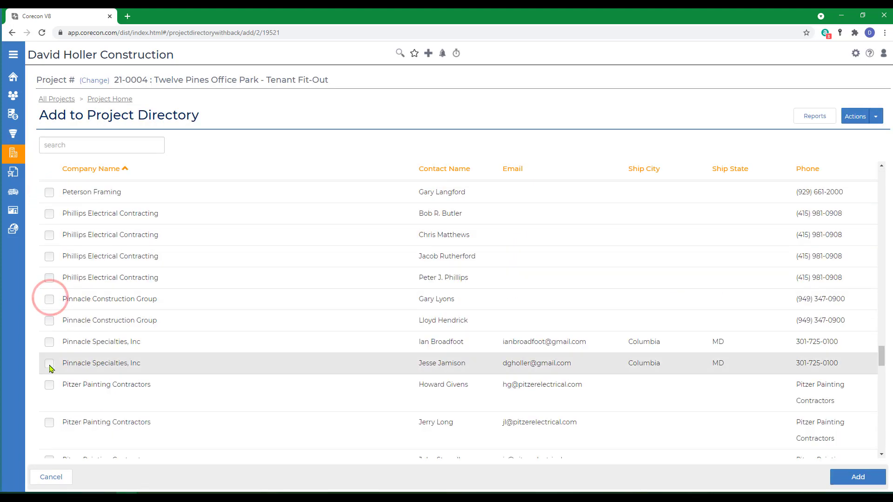
left_click(49, 364)
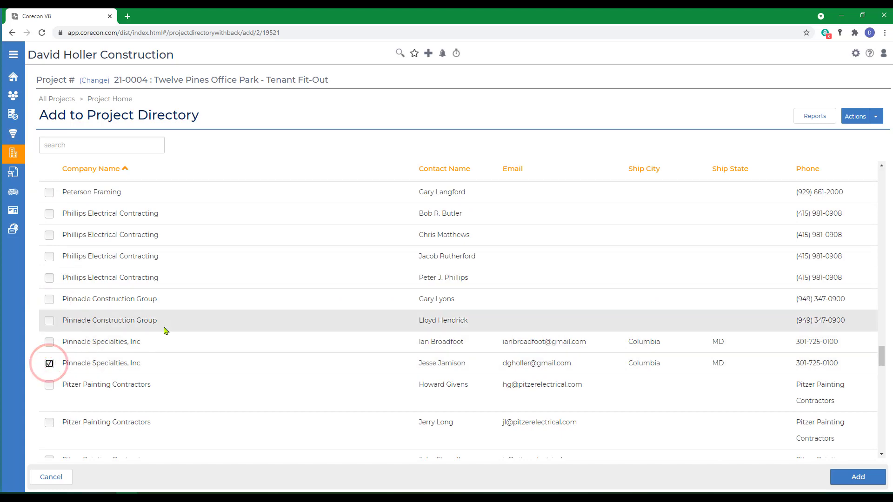
scroll(165, 330, "down", 10)
left_click(49, 368)
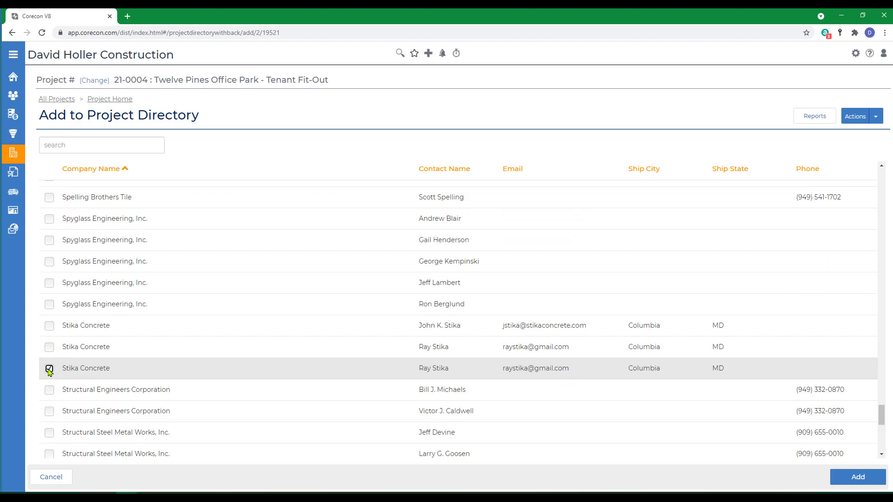
left_click(859, 477)
Step: Close the directory options and cancel back to Project Home
left_click(876, 120)
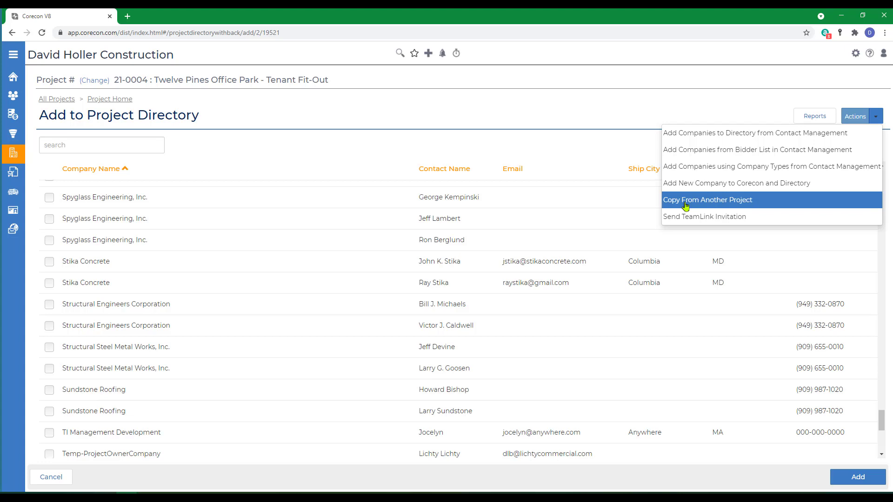
left_click(571, 149)
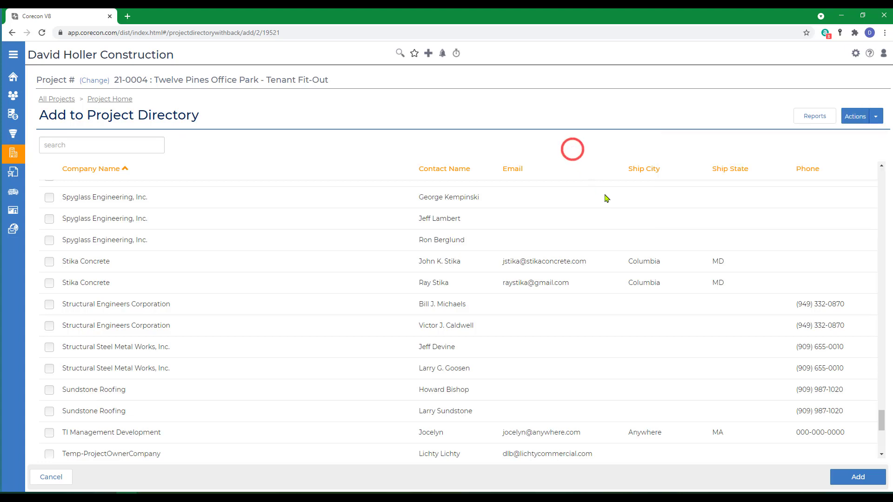
left_click(56, 478)
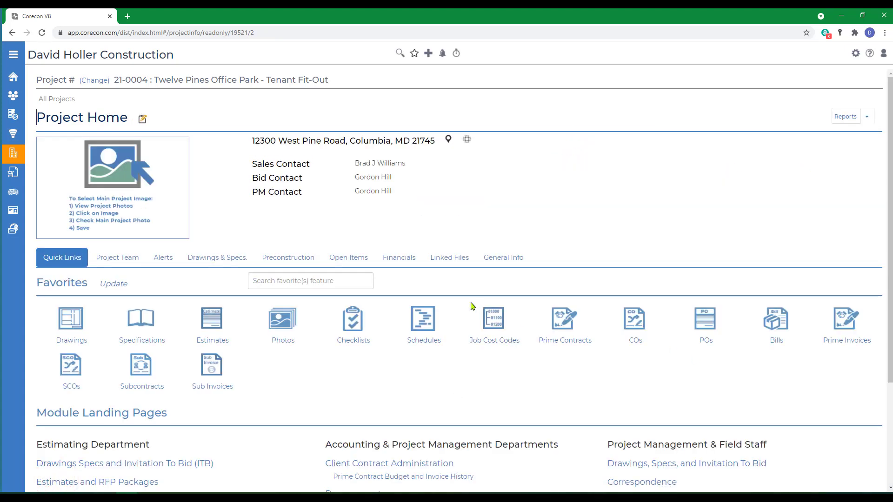
left_click(113, 257)
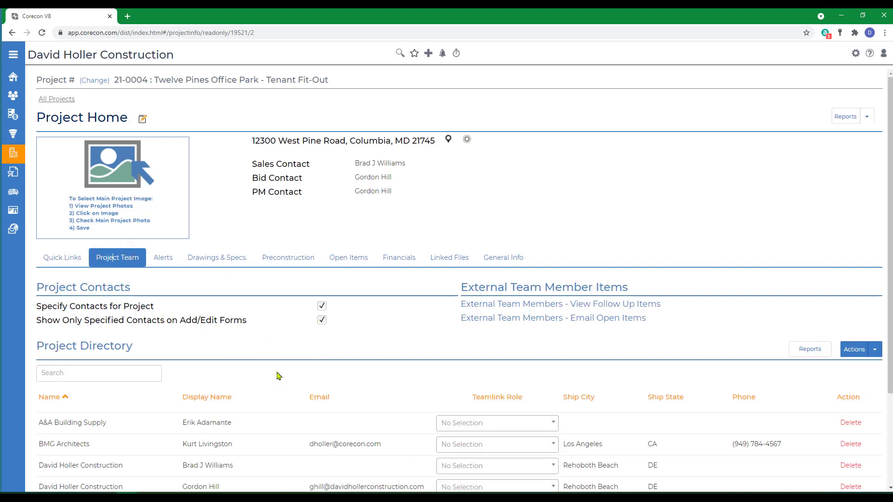
mouse_move(25, 168)
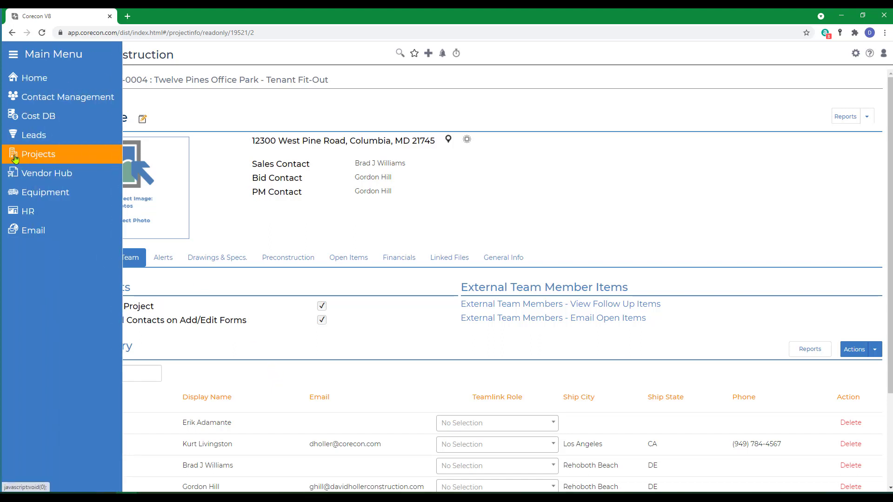
left_click(50, 258)
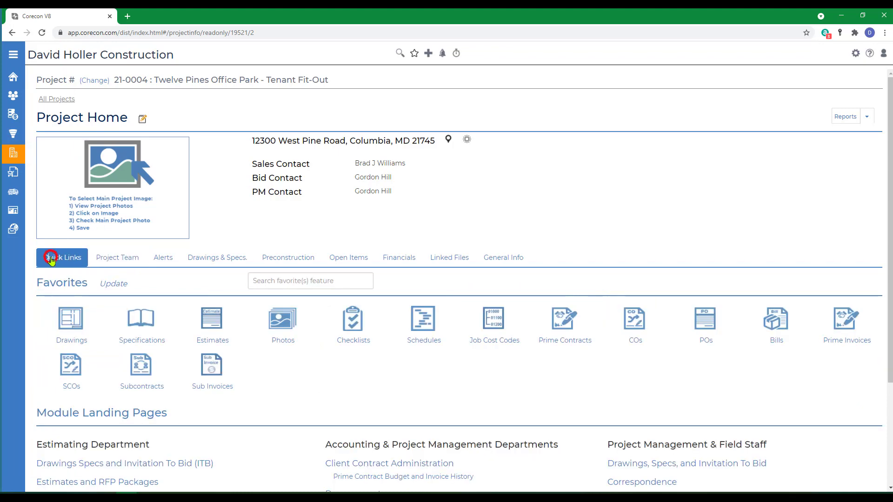
scroll(353, 382, "down", 3)
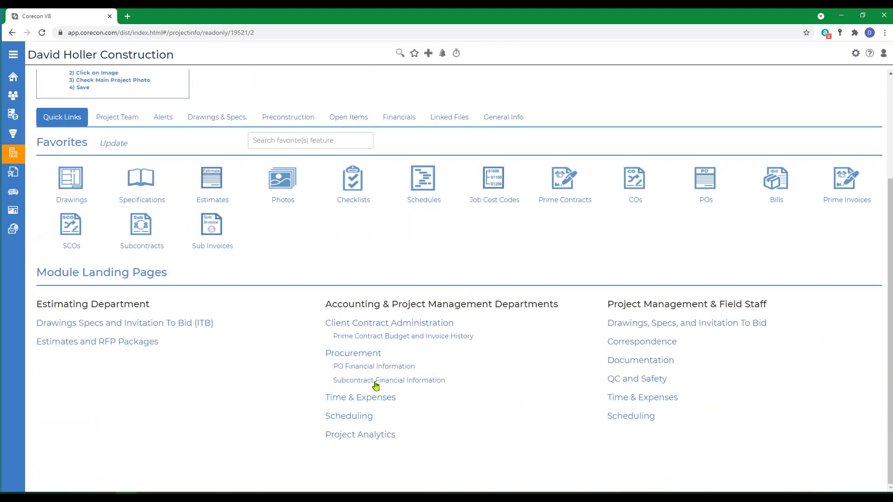
left_click(356, 323)
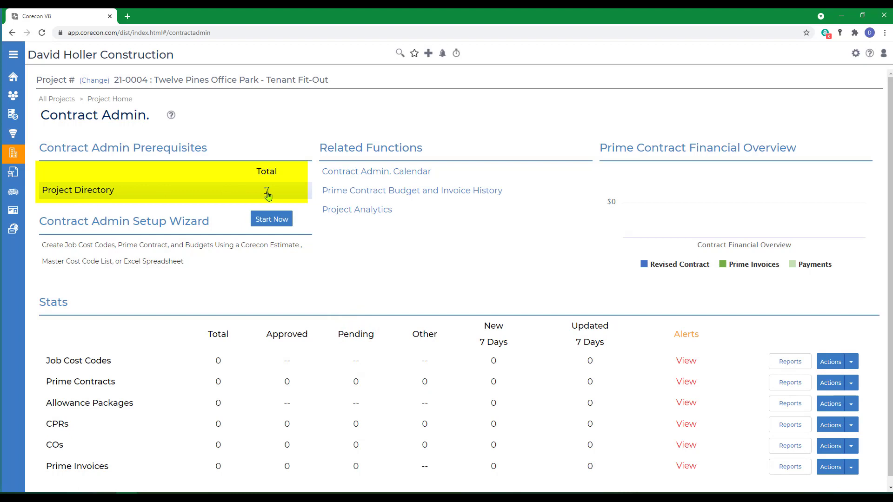
left_click(108, 103)
scroll(359, 362, "down", 3)
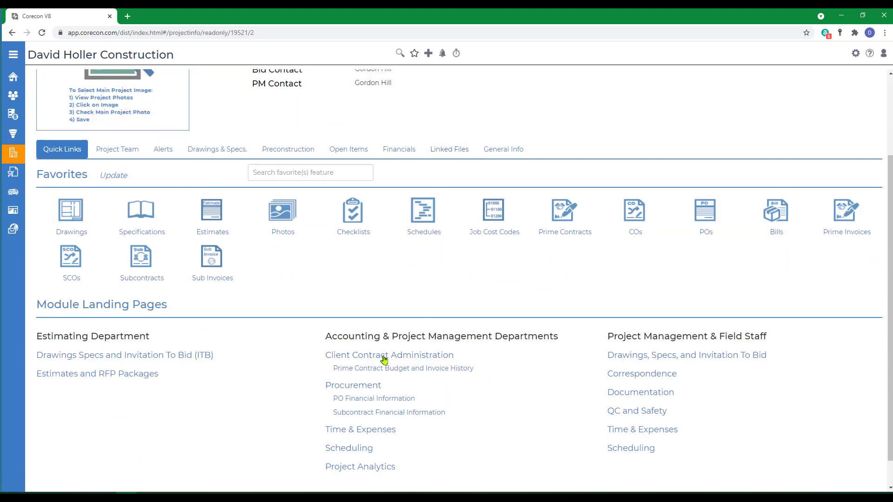
Step: From Procurement's Add From Project Directory PO option, open the project directory listing
left_click(345, 388)
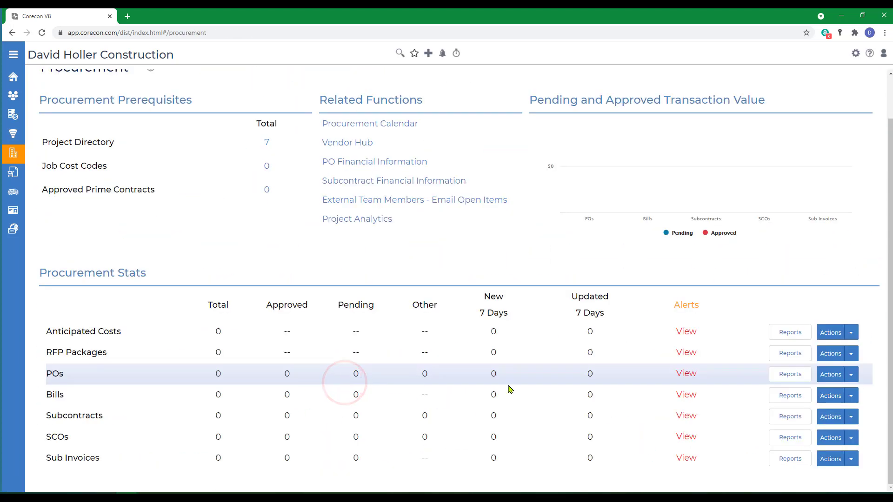
left_click(851, 374)
scroll(852, 386, "down", 1)
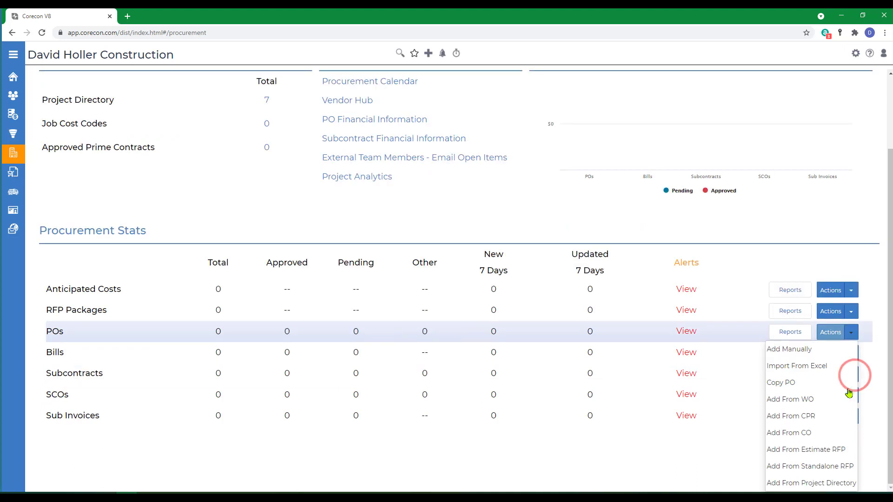
left_click(801, 486)
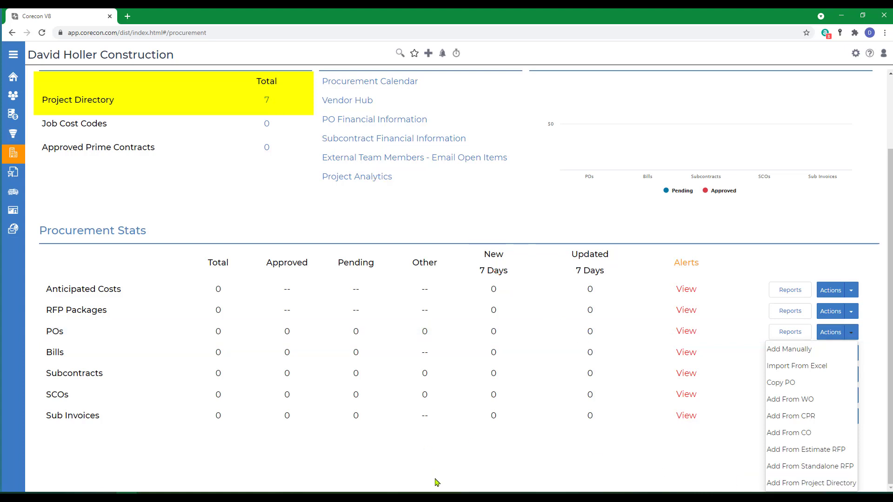
left_click(266, 141)
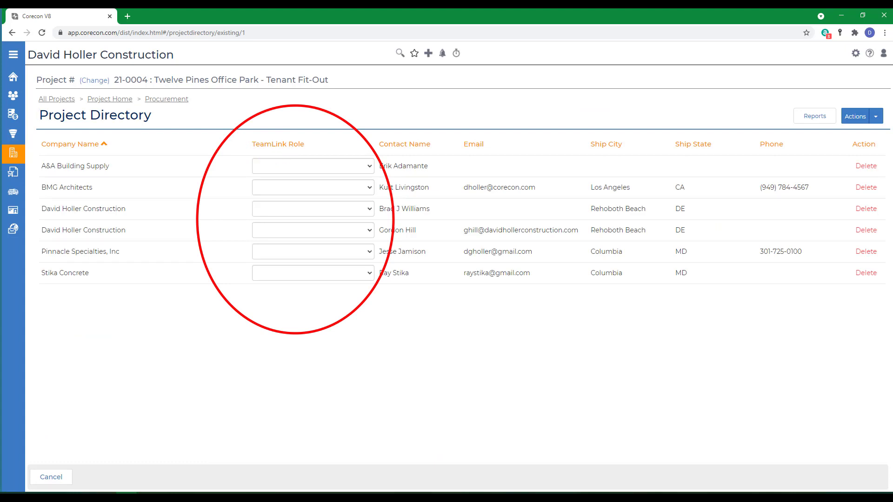
left_click(869, 54)
Step: In the TeamLink Portal help, go through Authentication Method 2 (Advanced) to the default security roles table
left_click(79, 395)
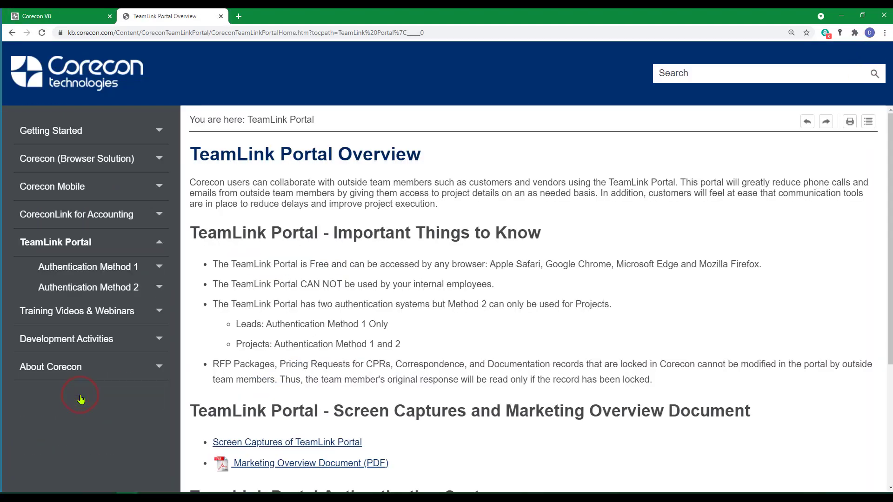
scroll(378, 313, "down", 5)
left_click(261, 390)
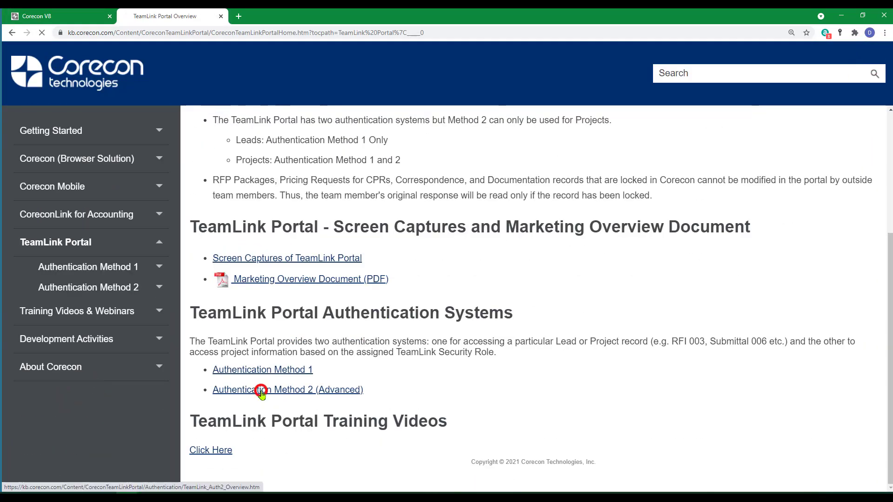
scroll(316, 373, "down", 5)
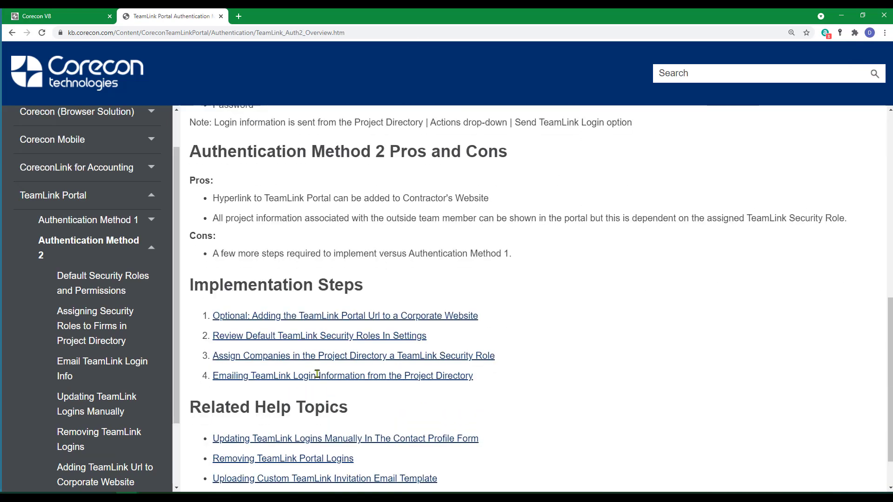
scroll(260, 326, "down", 1)
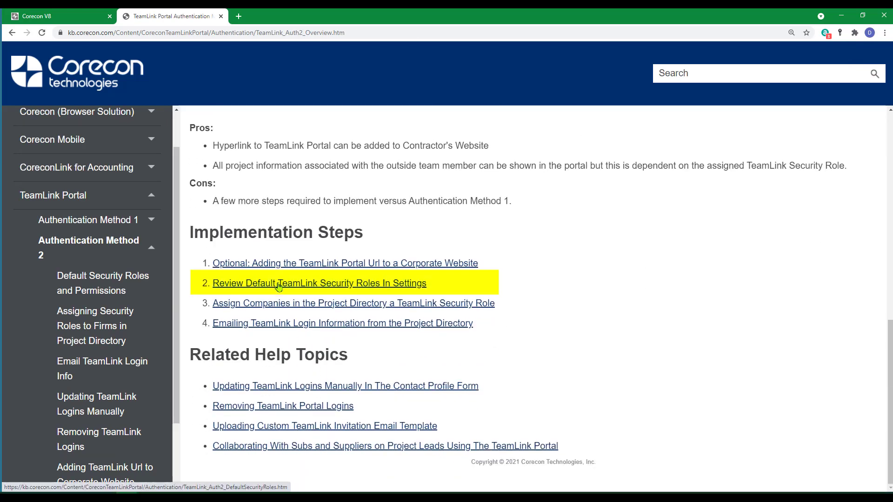
left_click(298, 286)
scroll(299, 287, "down", 2)
scroll(298, 288, "down", 2)
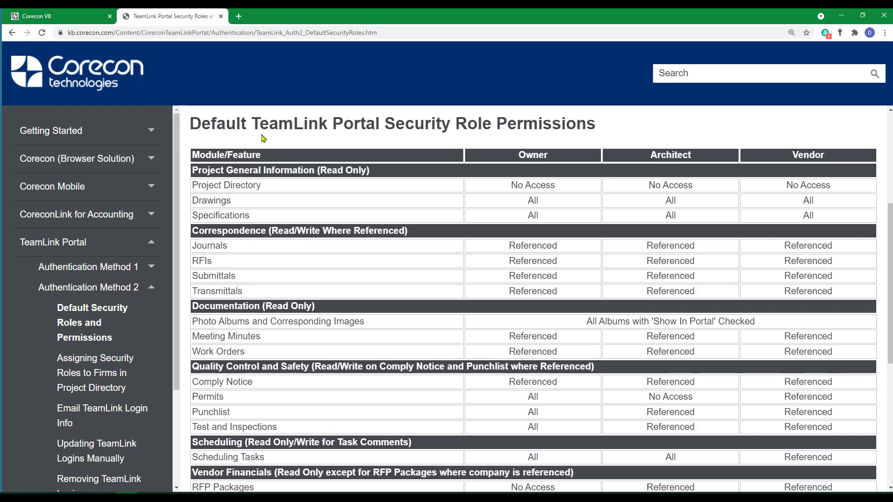
left_click(52, 15)
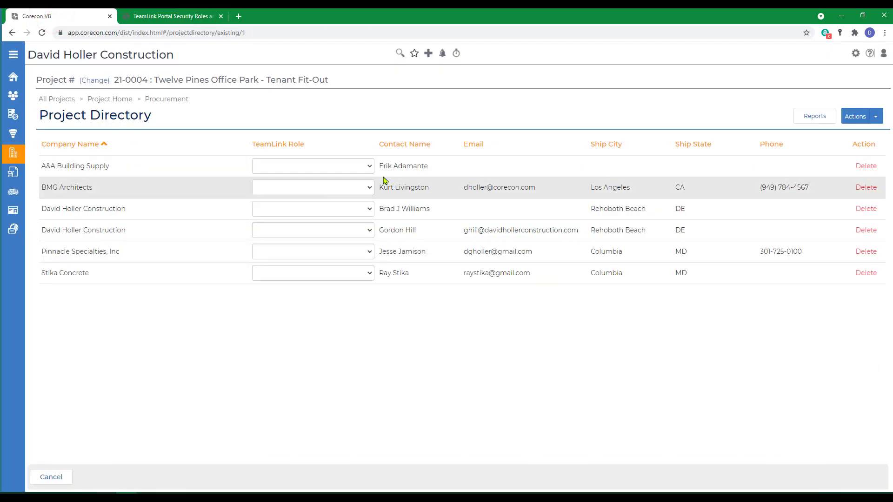
Step: Set TeamLink roles per row: A&A Vendor, BMG Architects Architect, Pinnacle Vendor, Stika Concrete Vendor
left_click(369, 166)
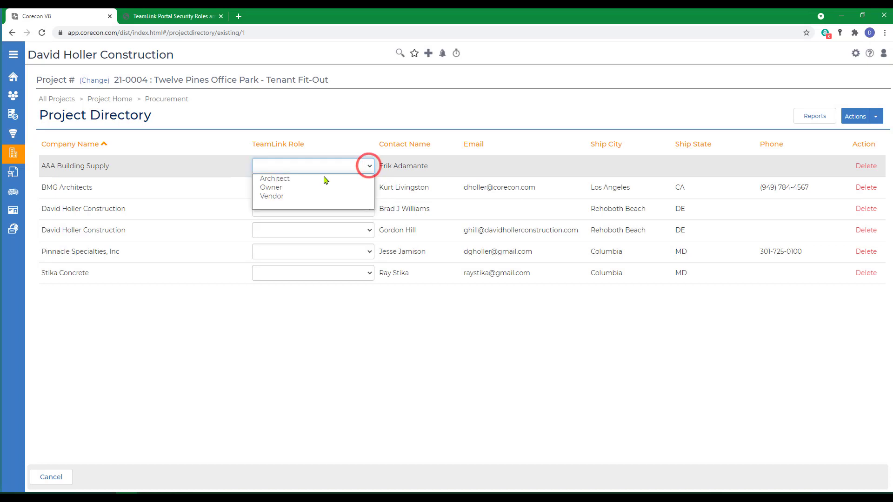
left_click(266, 197)
left_click(562, 126)
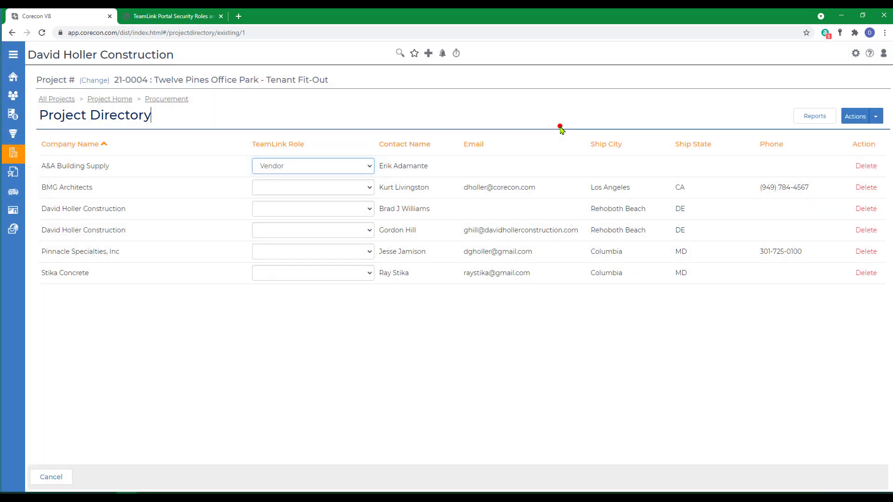
left_click(274, 191)
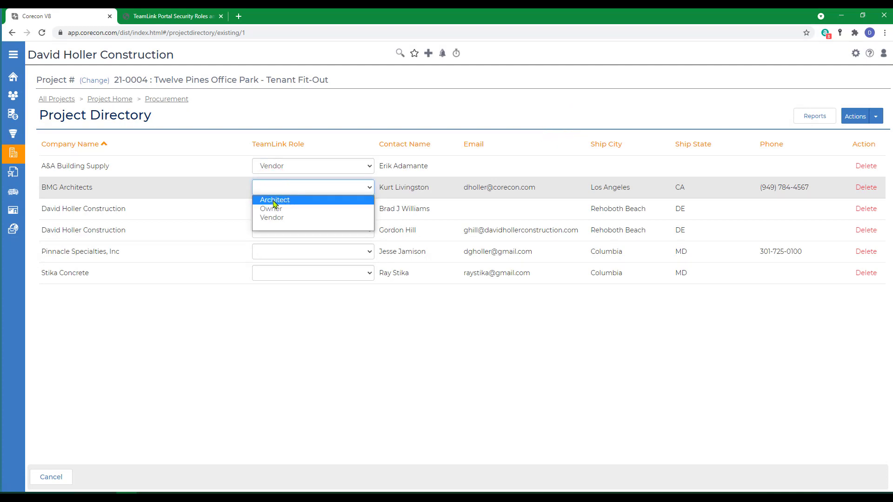
left_click(274, 204)
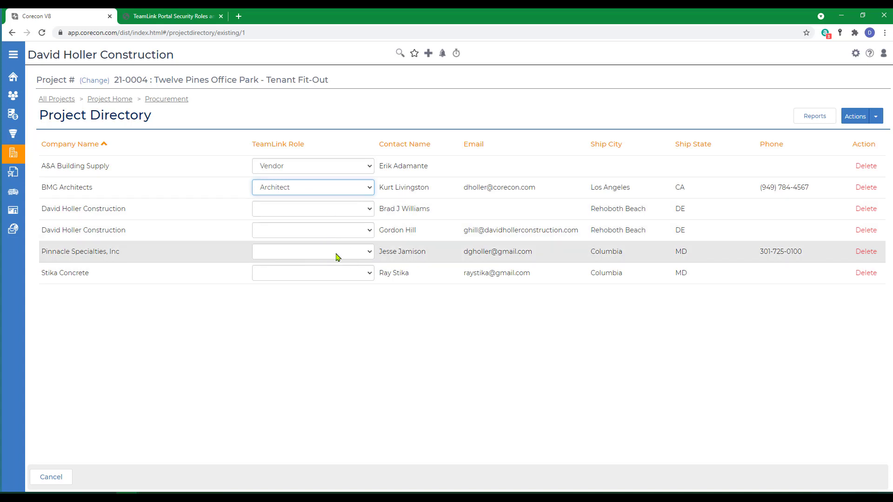
left_click(300, 253)
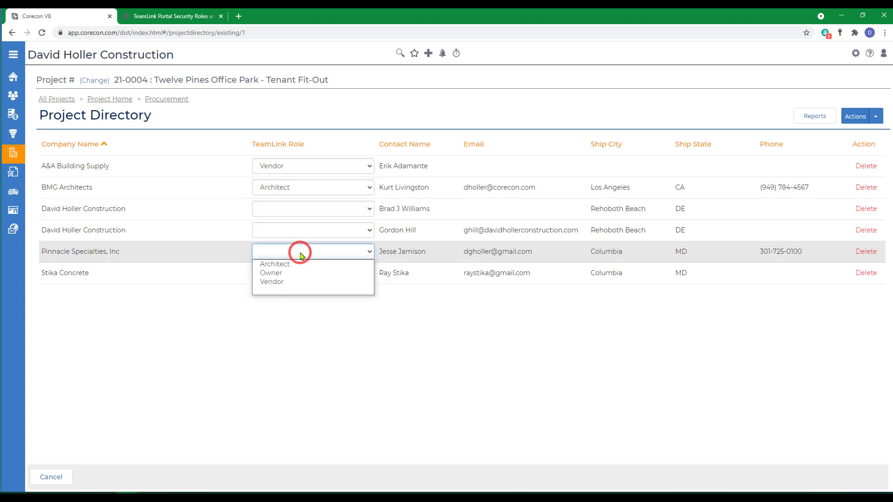
left_click(272, 282)
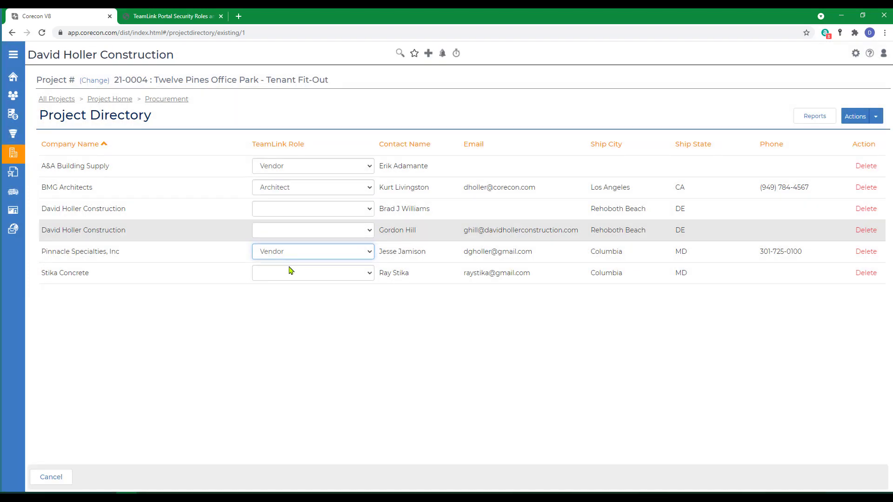
left_click(276, 278)
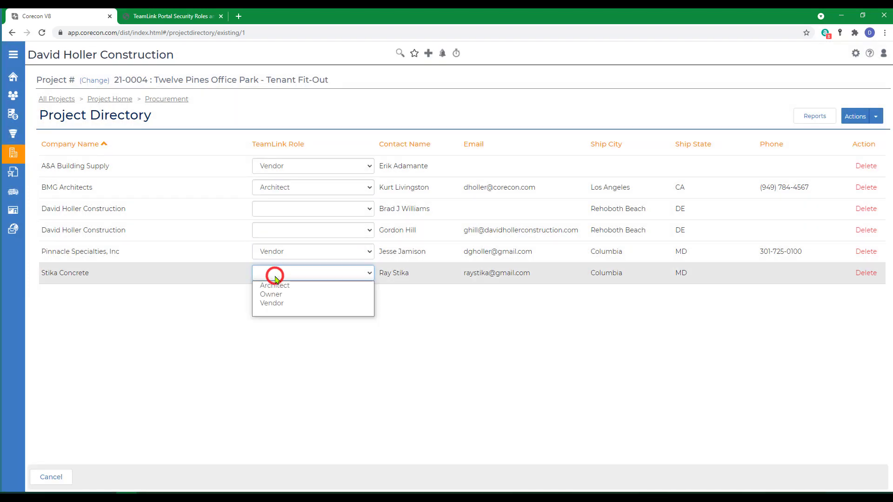
left_click(275, 303)
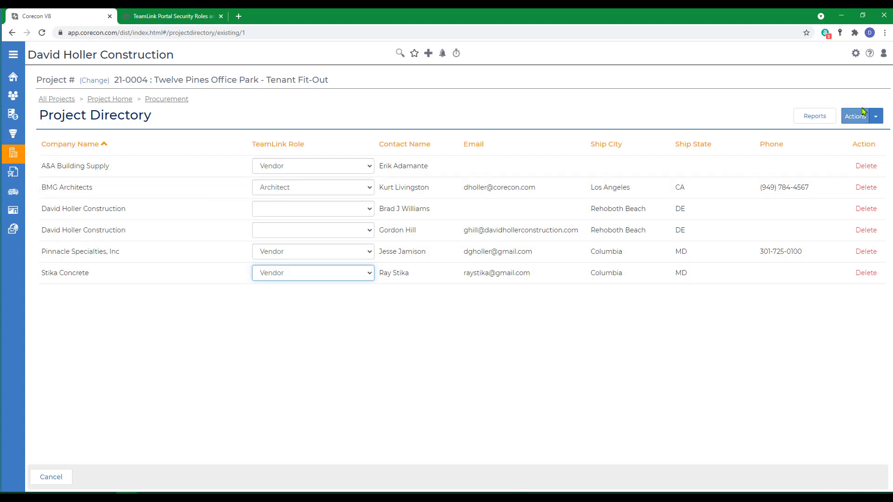
left_click(876, 118)
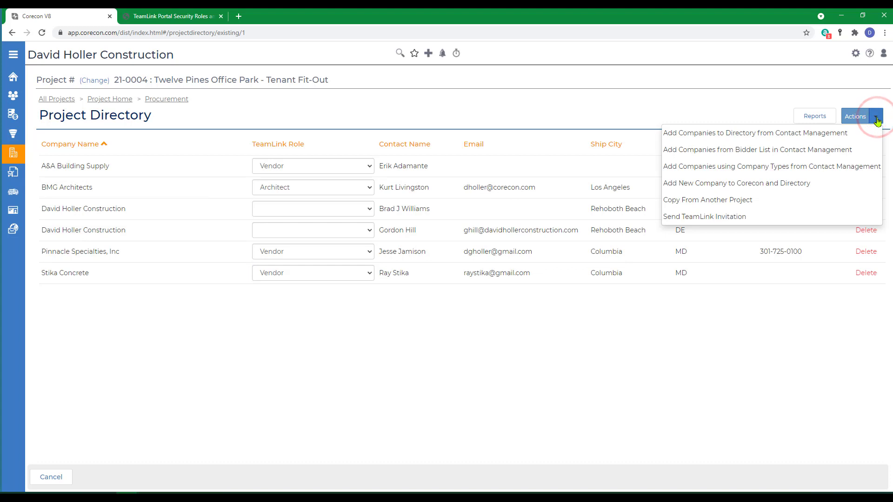
Step: On Send TeamLink Invitation, set Role Filter to All and deselect every recipient
left_click(697, 218)
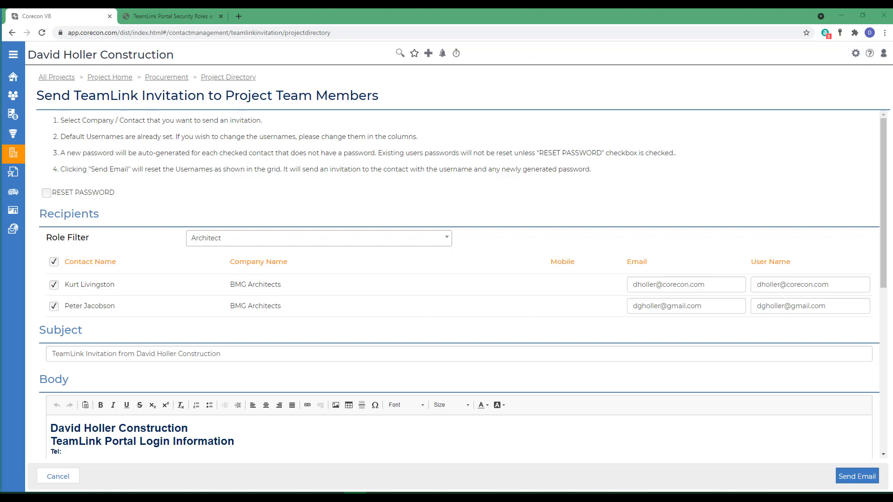
left_click(307, 240)
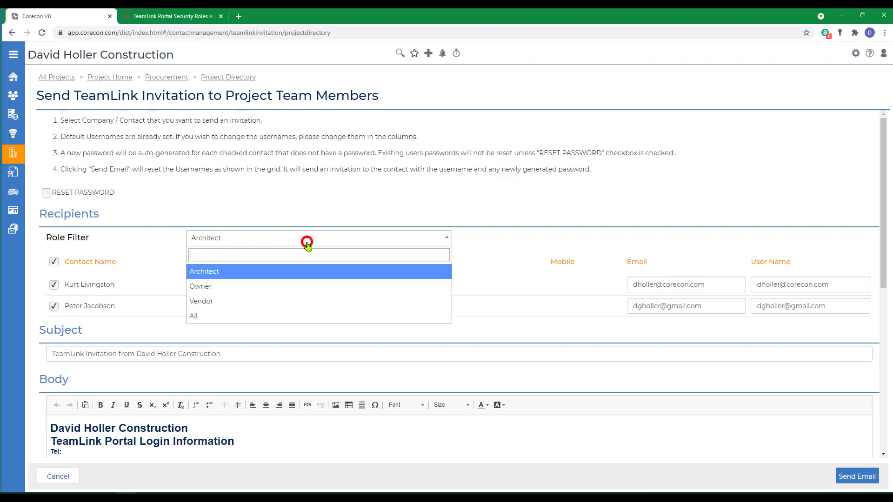
left_click(225, 321)
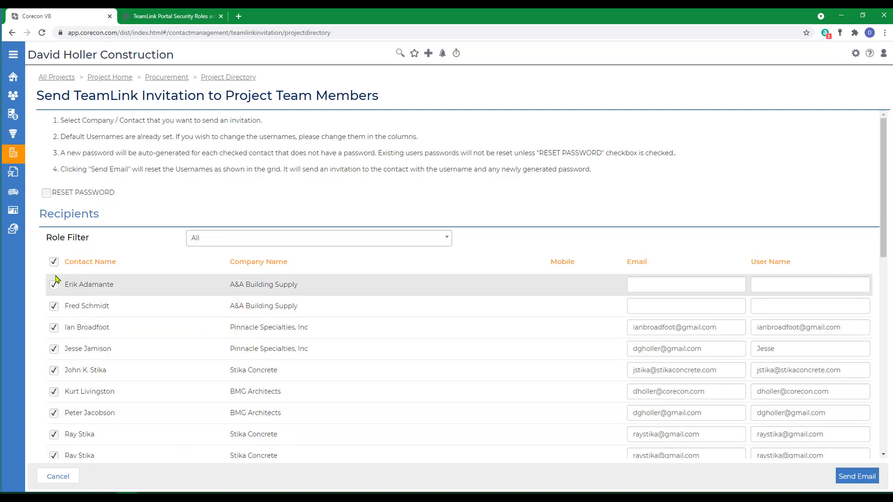
left_click(54, 262)
left_click(54, 349)
left_click(54, 350)
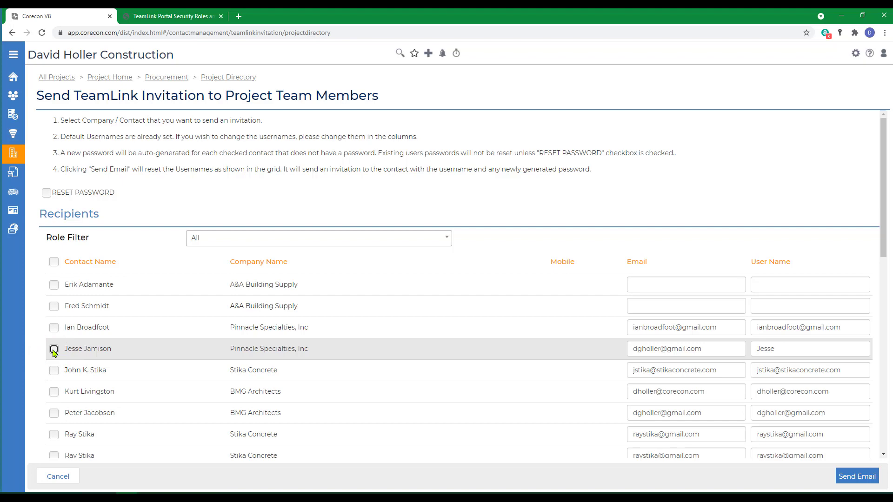
Step: Check the Pinnacle Specialties, BMG Architects and second Stika Concrete contacts, then review the Body template
left_click(54, 350)
left_click(53, 413)
scroll(133, 391, "down", 5)
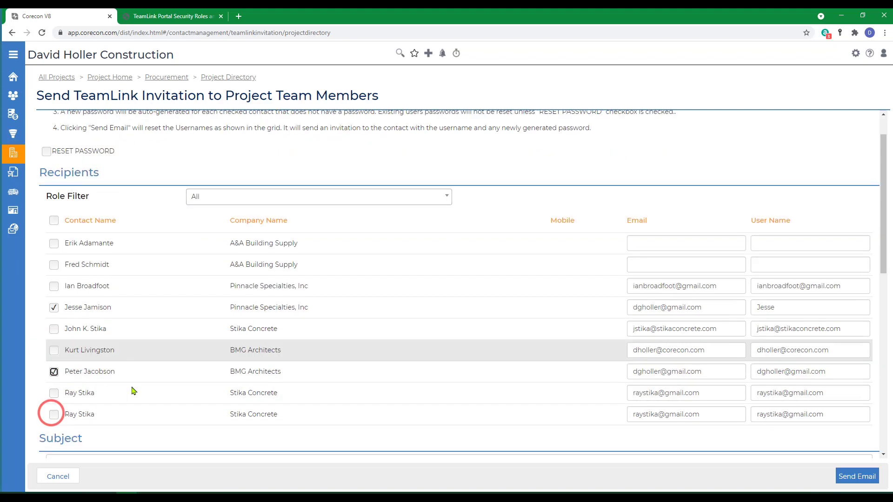
left_click(54, 239)
scroll(195, 264, "up", 3)
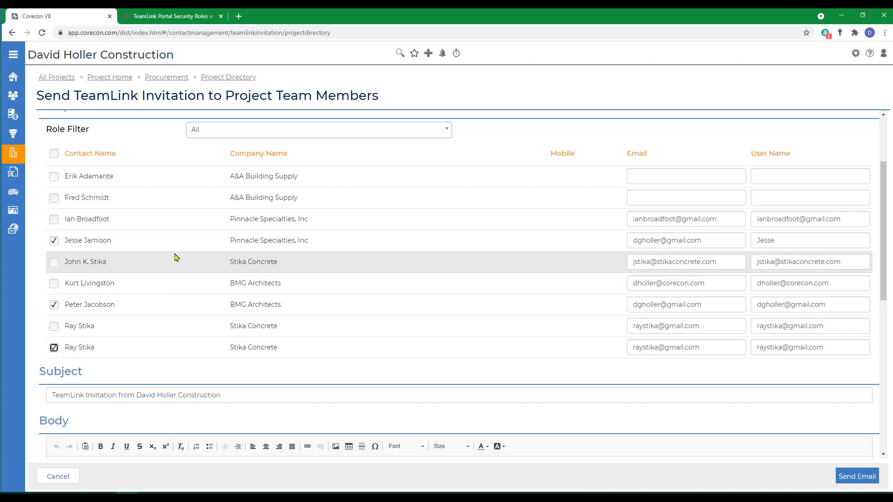
scroll(176, 255, "down", 7)
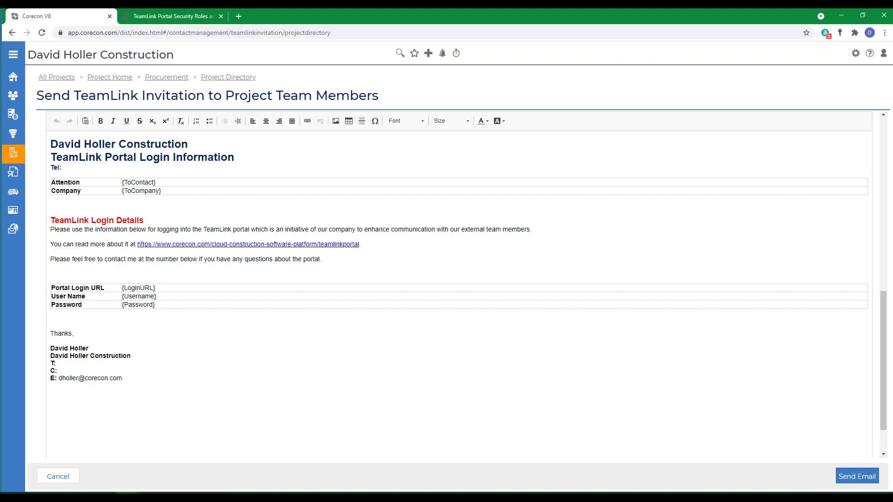
Step: Send the invitation emails, dismiss the confirmation, and cancel back to the Project Directory
scroll(219, 409, "up", 15)
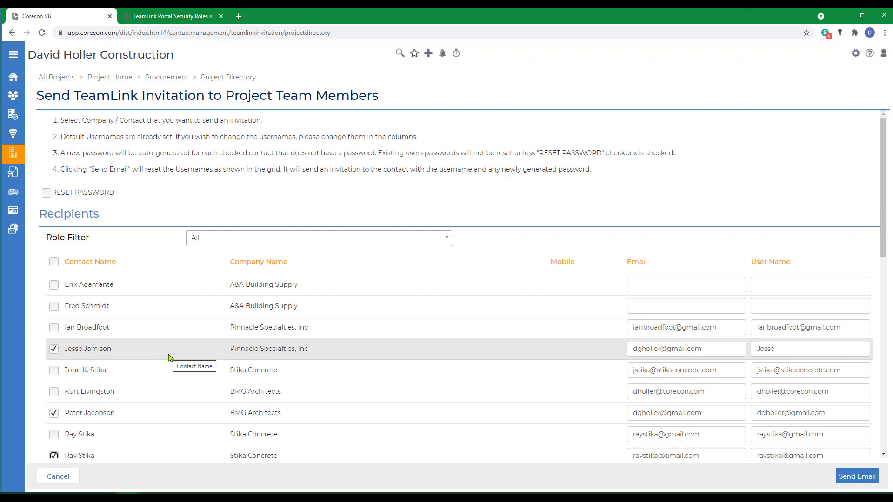
scroll(169, 357, "down", 10)
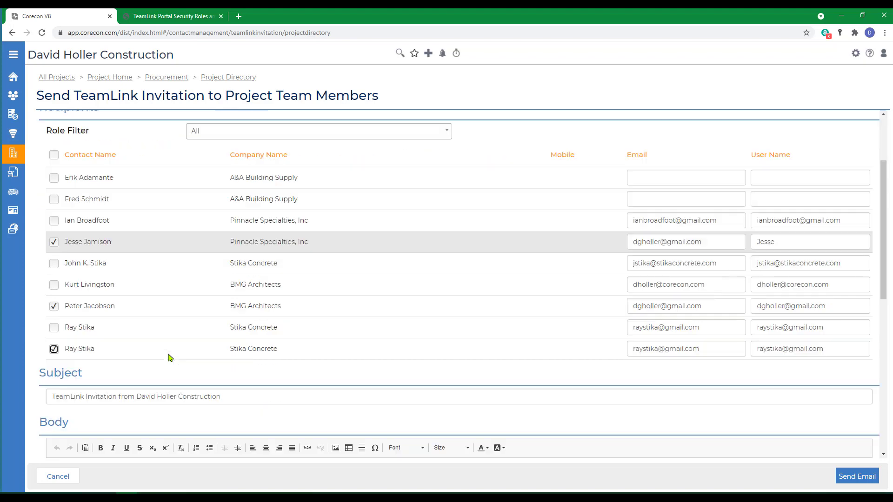
left_click(858, 477)
left_click(567, 132)
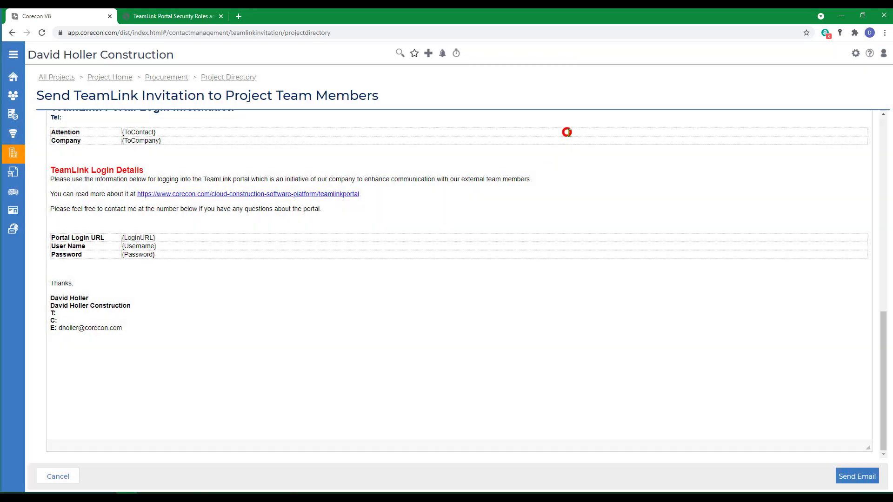
left_click(57, 477)
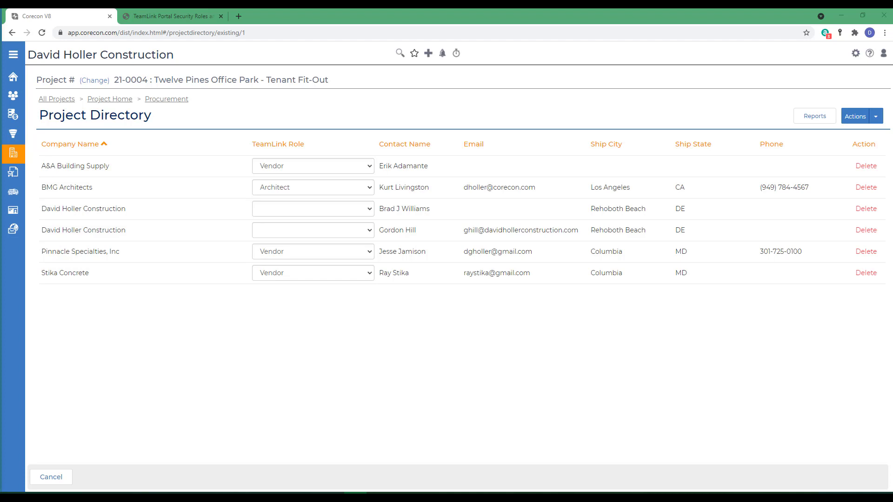
Step: From Project Home's Project Team tab, open the Project Directory Reports list
left_click(112, 100)
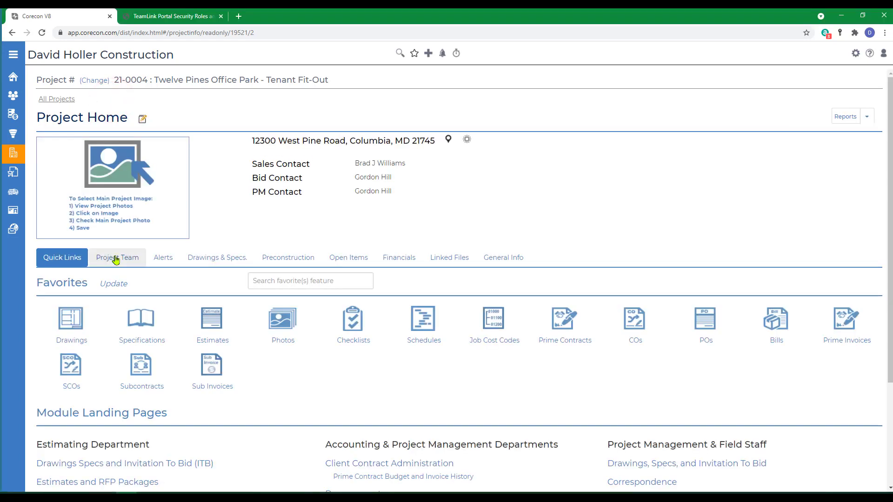
left_click(116, 260)
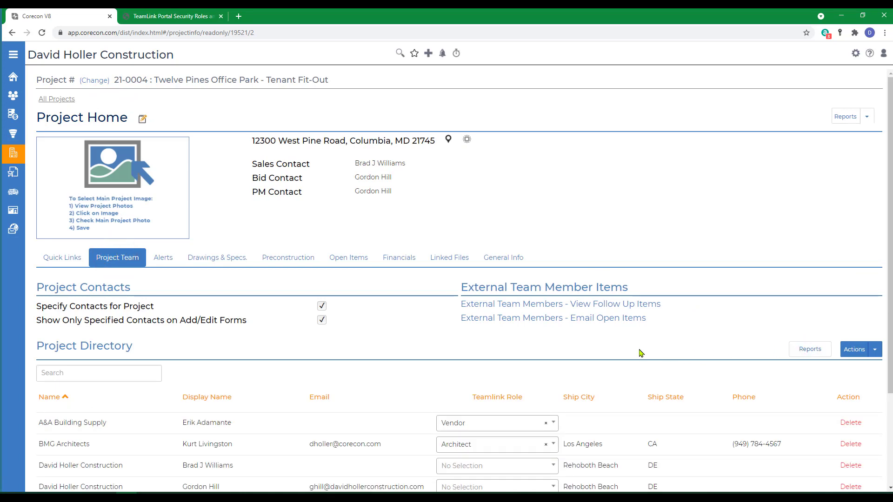
left_click(810, 352)
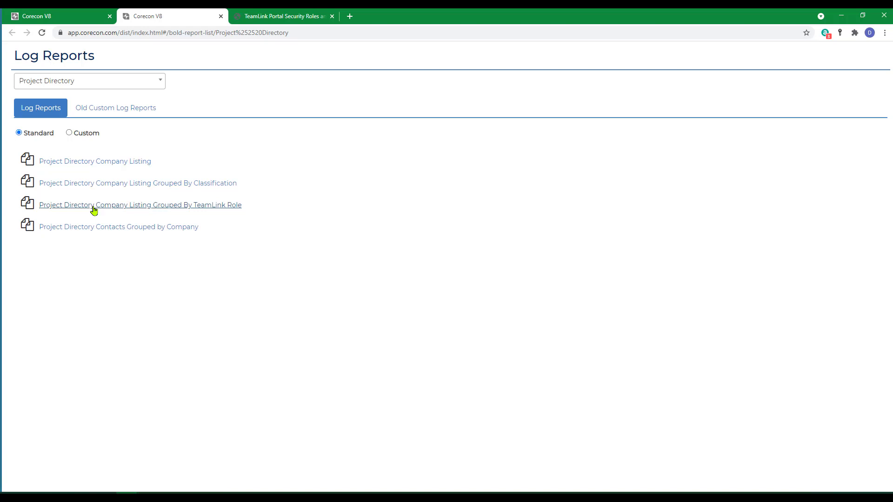
Step: Run 'Project Directory Company Listing Grouped By TeamLink Role' and return to the first Corecon tab
left_click(94, 207)
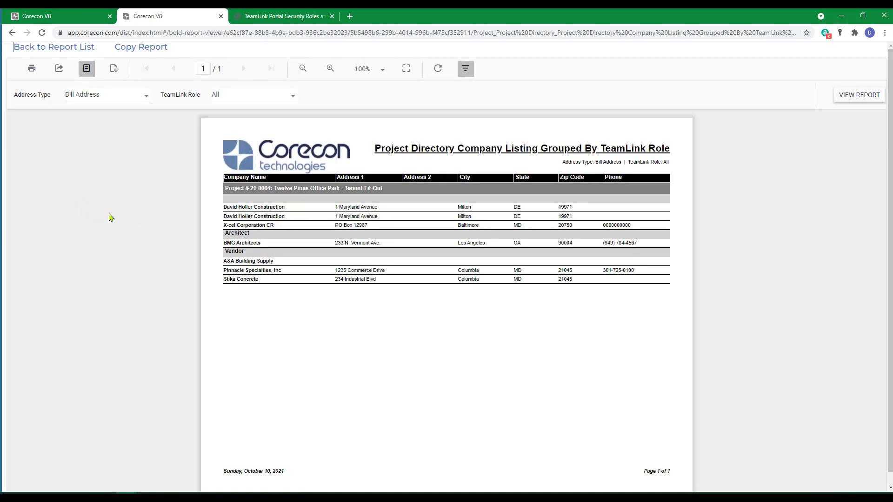
left_click(68, 19)
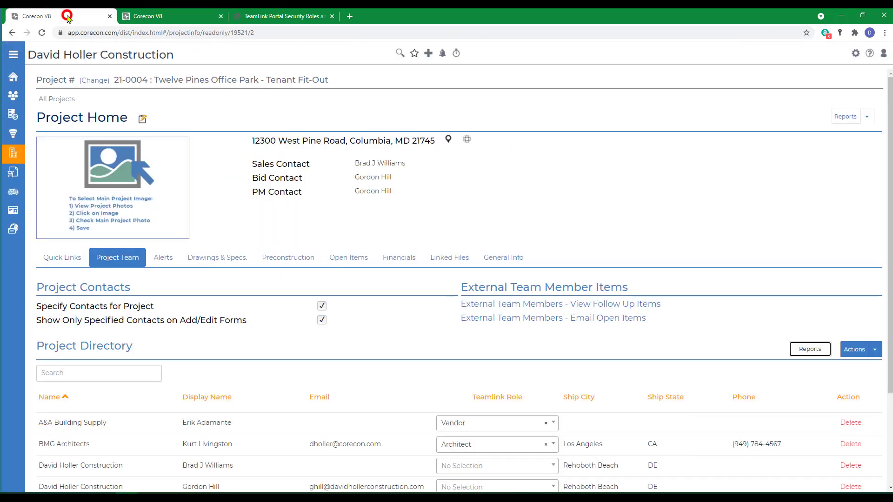
left_click(869, 54)
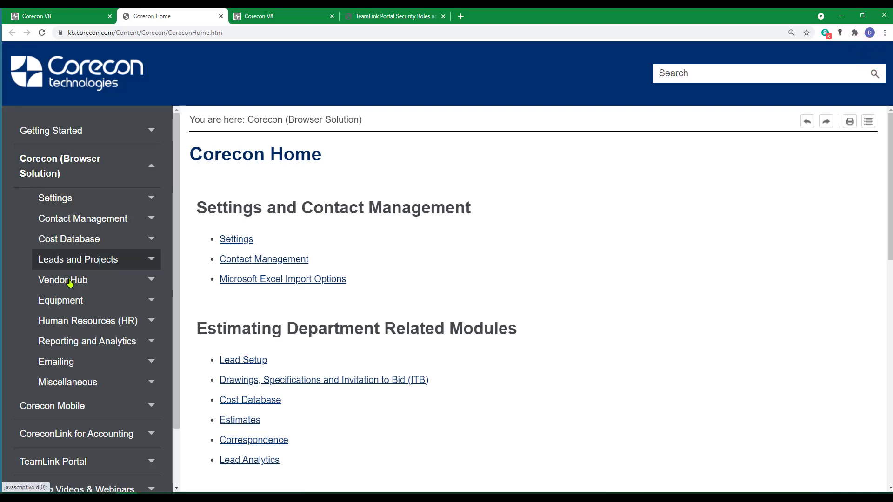
Step: Open the Project Directory Overview help article and scroll to its Project Directory Functions list
left_click(81, 263)
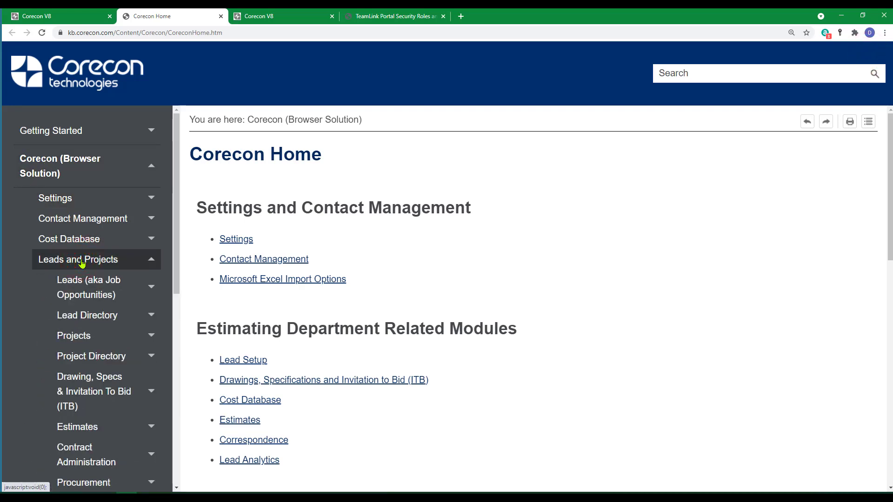
left_click(91, 354)
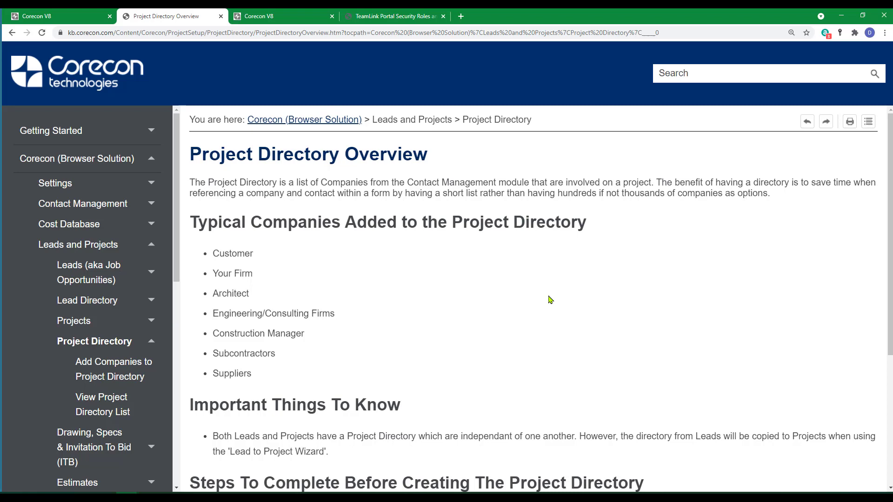
scroll(549, 299, "down", 4)
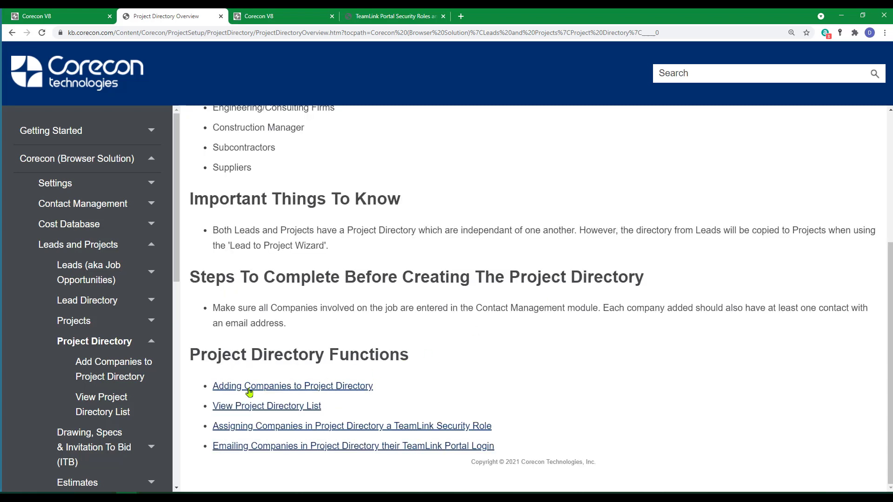